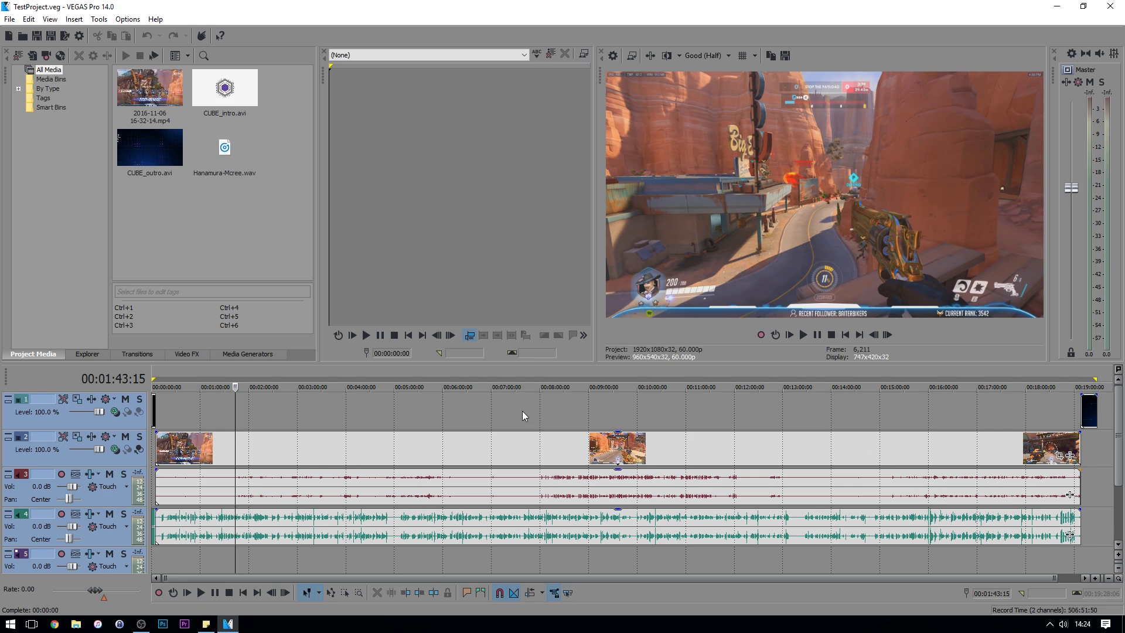
# Open the File menu of the TestProject edit
pyautogui.click(9, 19)
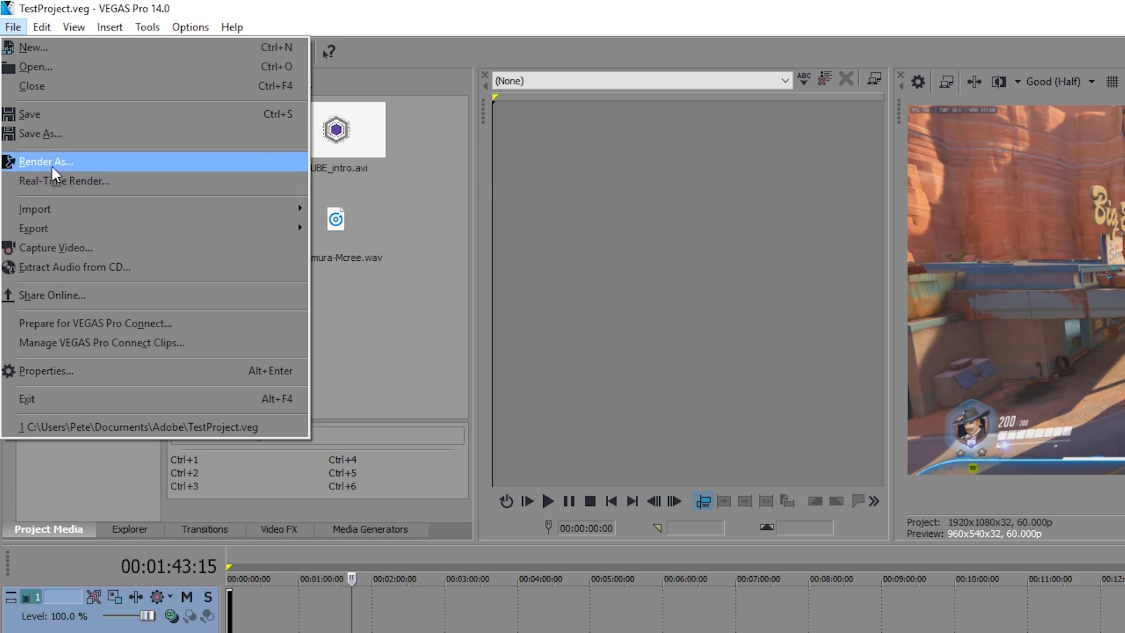
# In Render As, pick the MainConcept AVC/AAC Internet HD 1080p template and open its custom settings
pyautogui.click(51, 166)
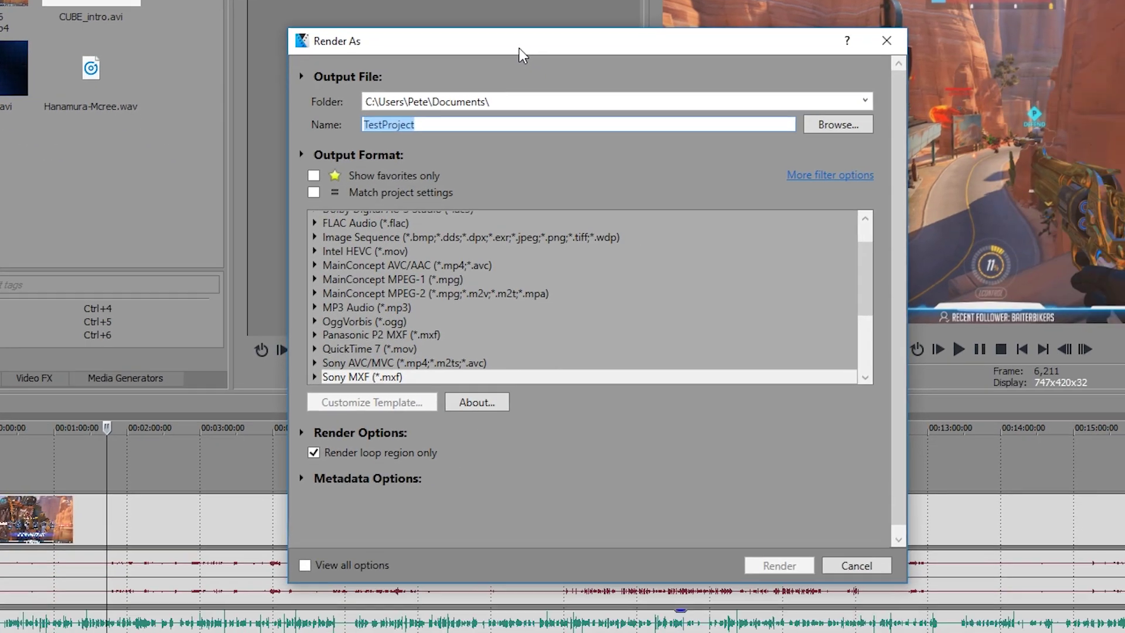
pyautogui.moveTo(519, 56); pyautogui.dragTo(519, 51)
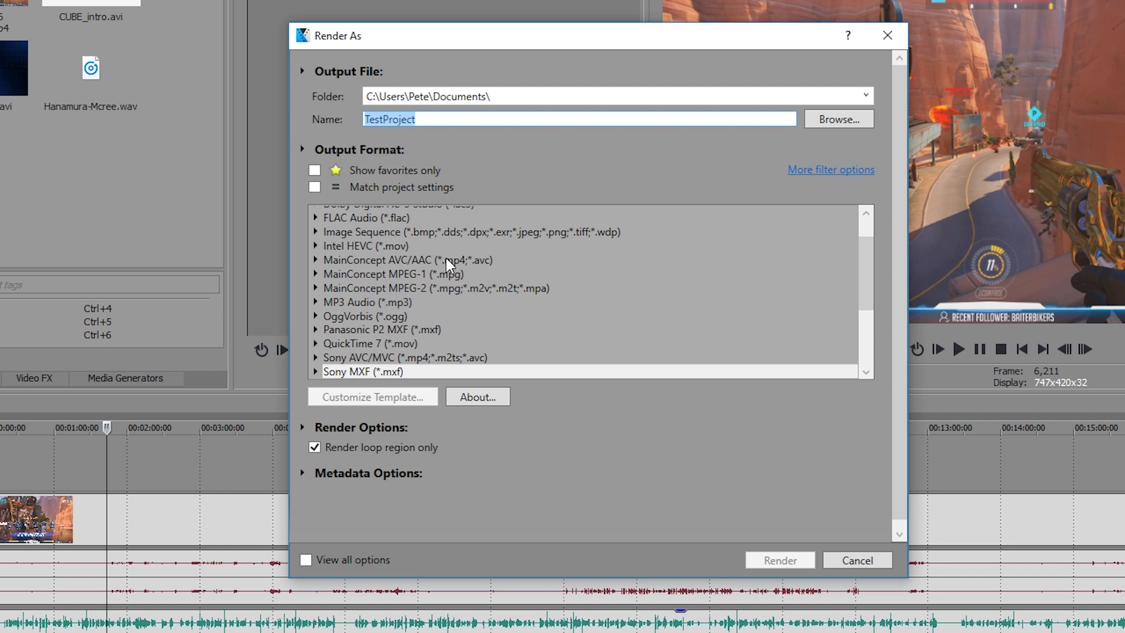
pyautogui.click(316, 260)
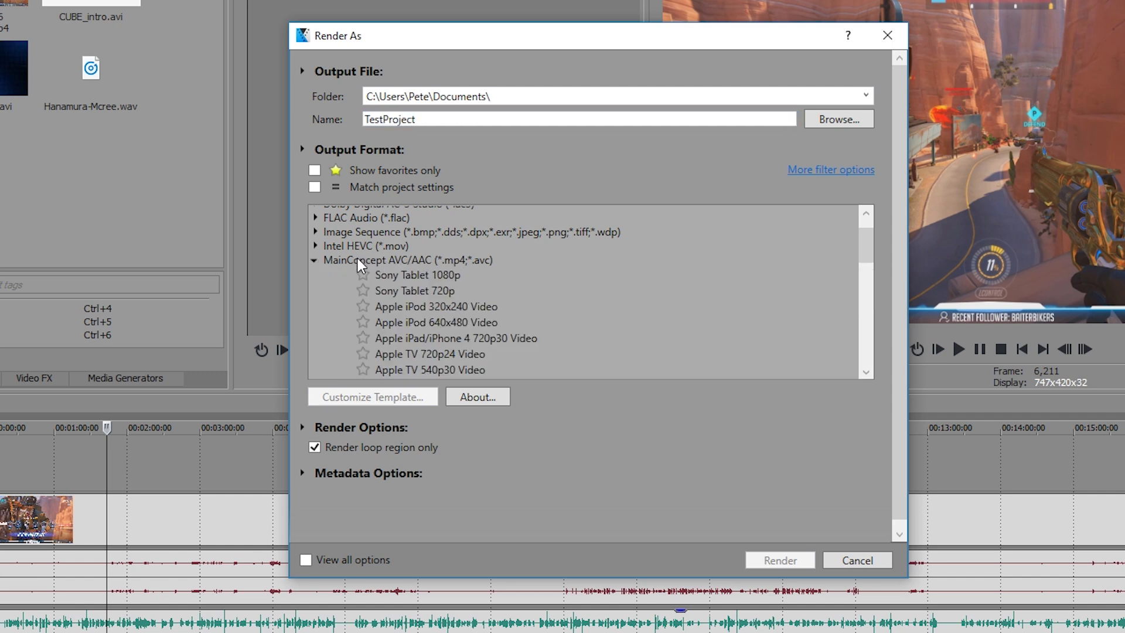
pyautogui.scroll(-3, 499, 304)
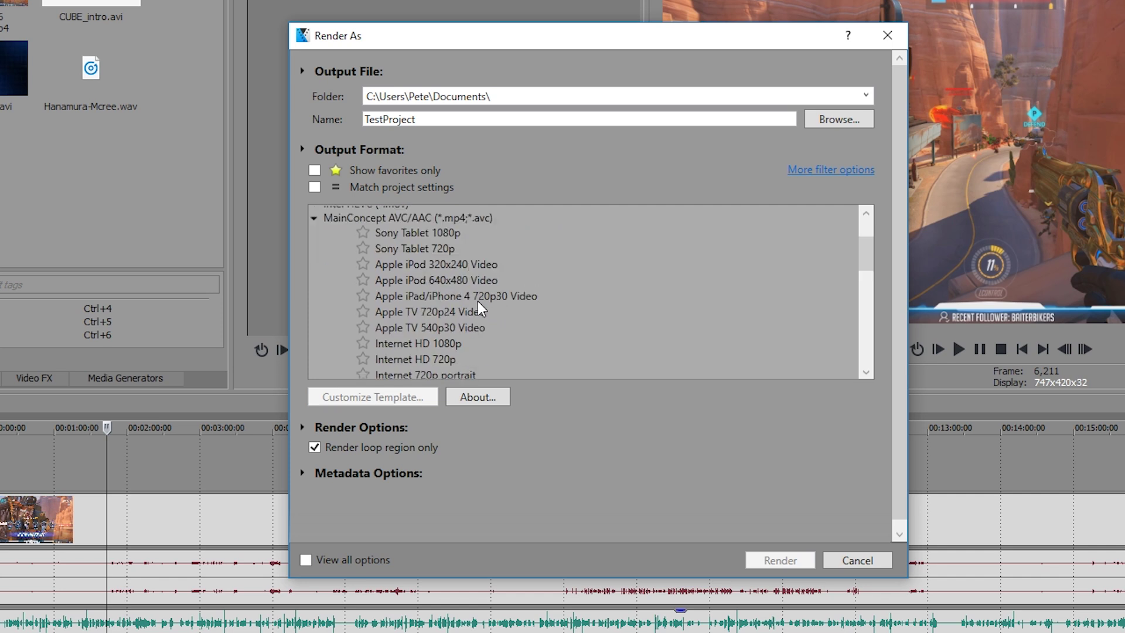
pyautogui.scroll(-2, 489, 307)
pyautogui.scroll(5, 458, 290)
pyautogui.scroll(-5, 456, 285)
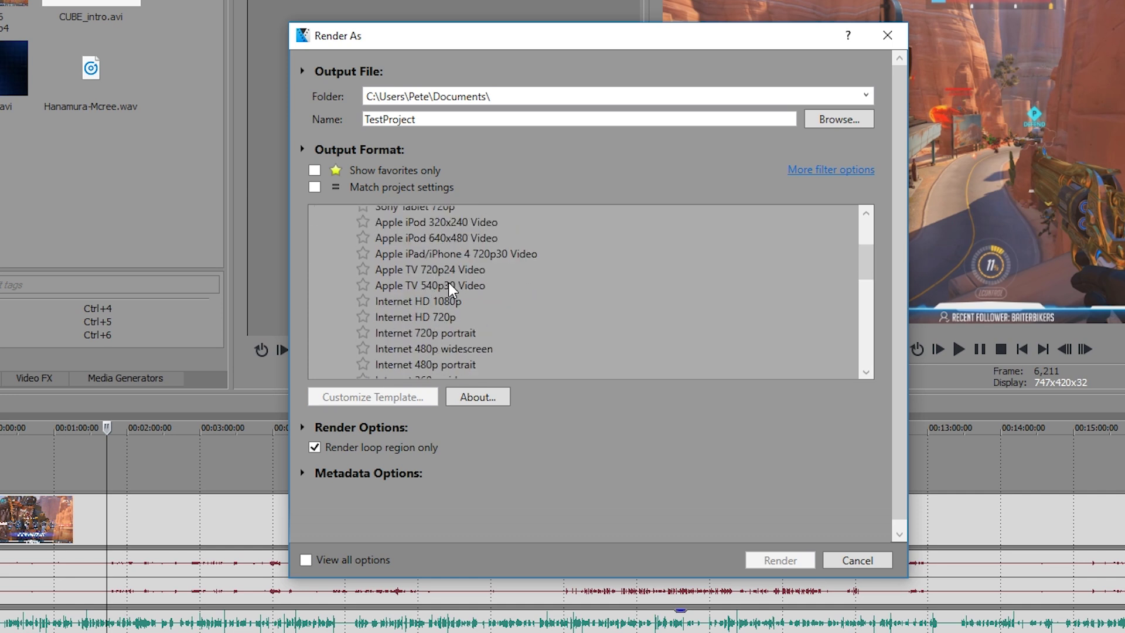
pyautogui.click(429, 303)
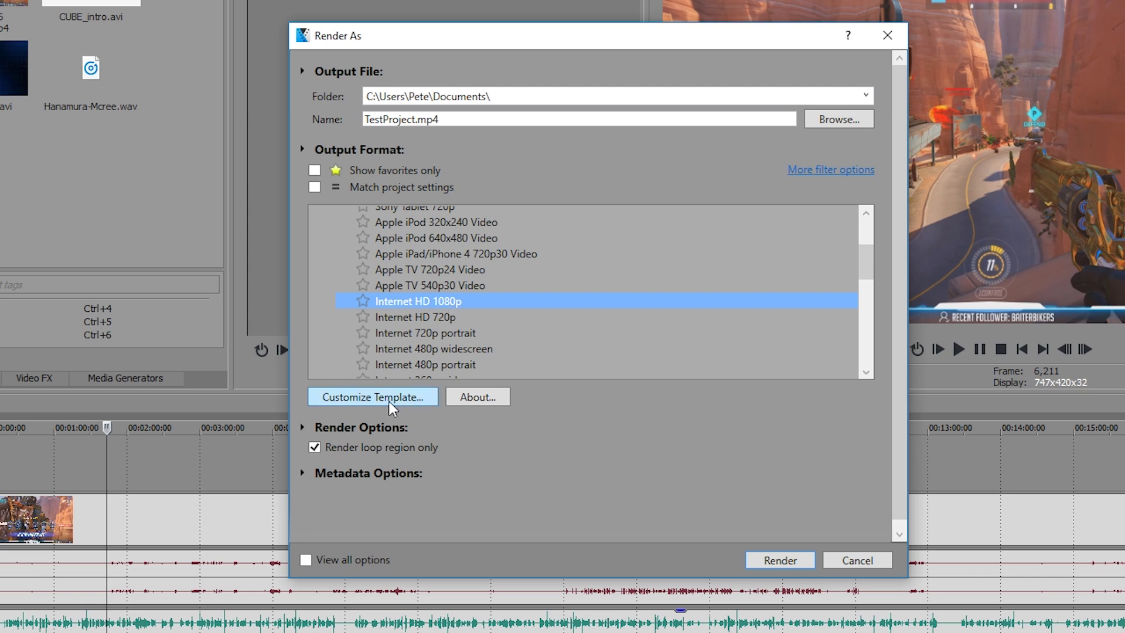
pyautogui.click(372, 398)
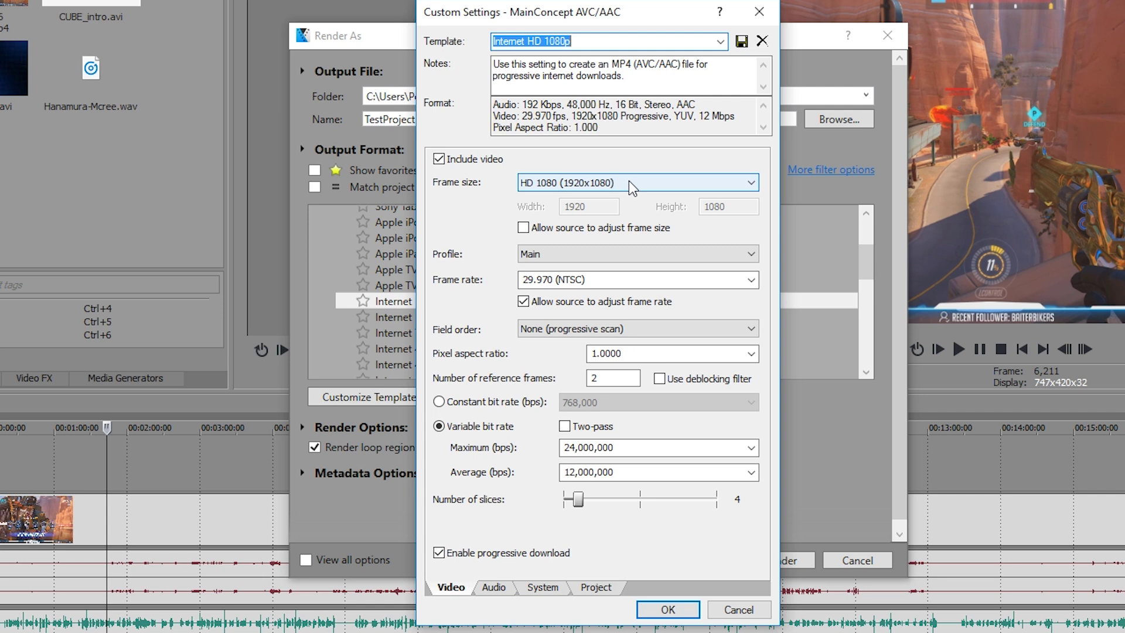
# Keep the custom video frame size at HD 1080 (1920x1080)
pyautogui.click(629, 183)
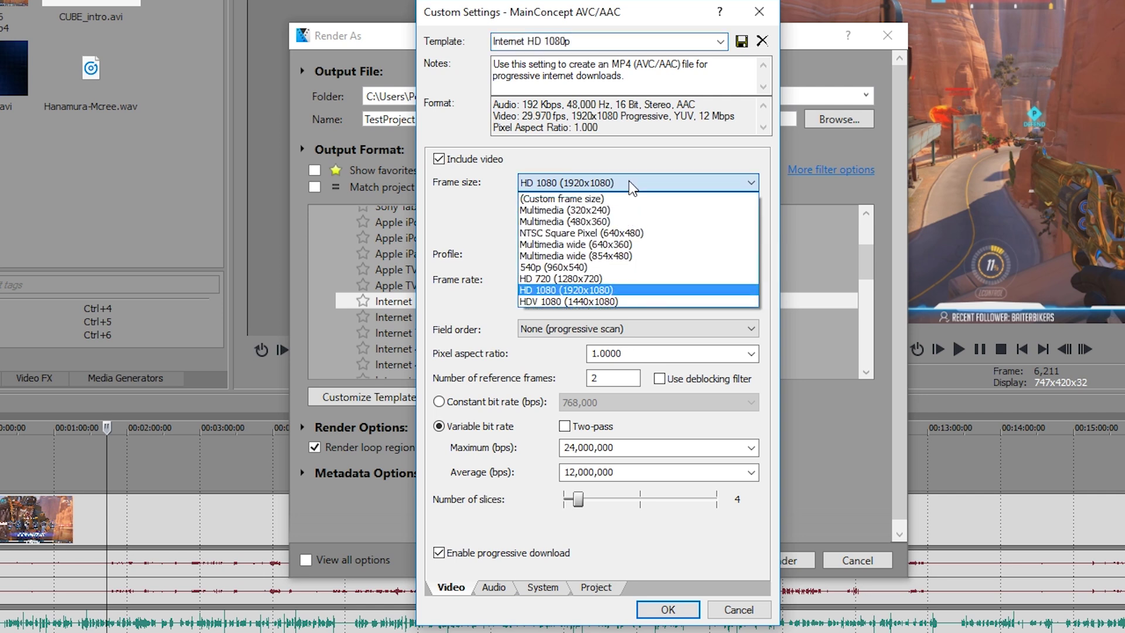
pyautogui.click(615, 290)
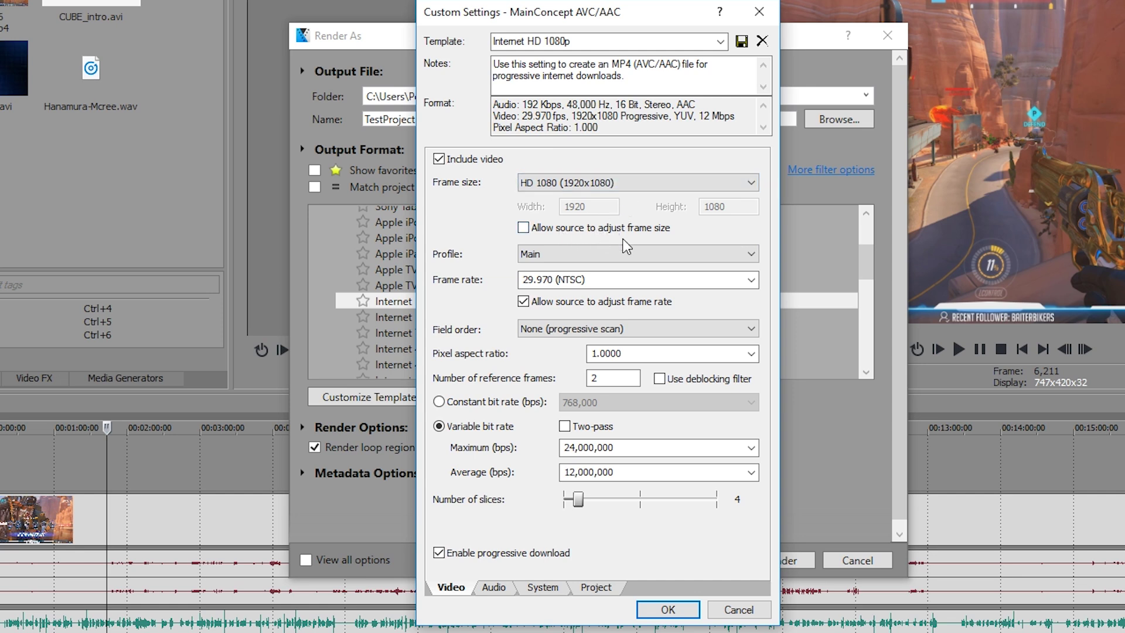
# Set the encoding profile to High and the frame rate to 60
pyautogui.click(615, 254)
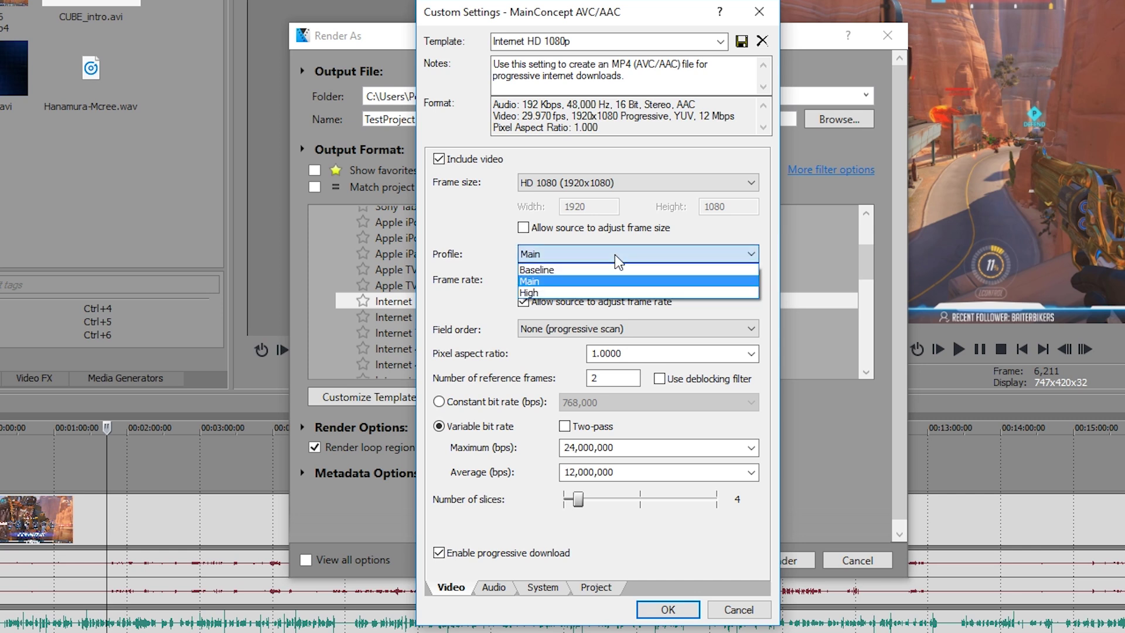
pyautogui.click(588, 293)
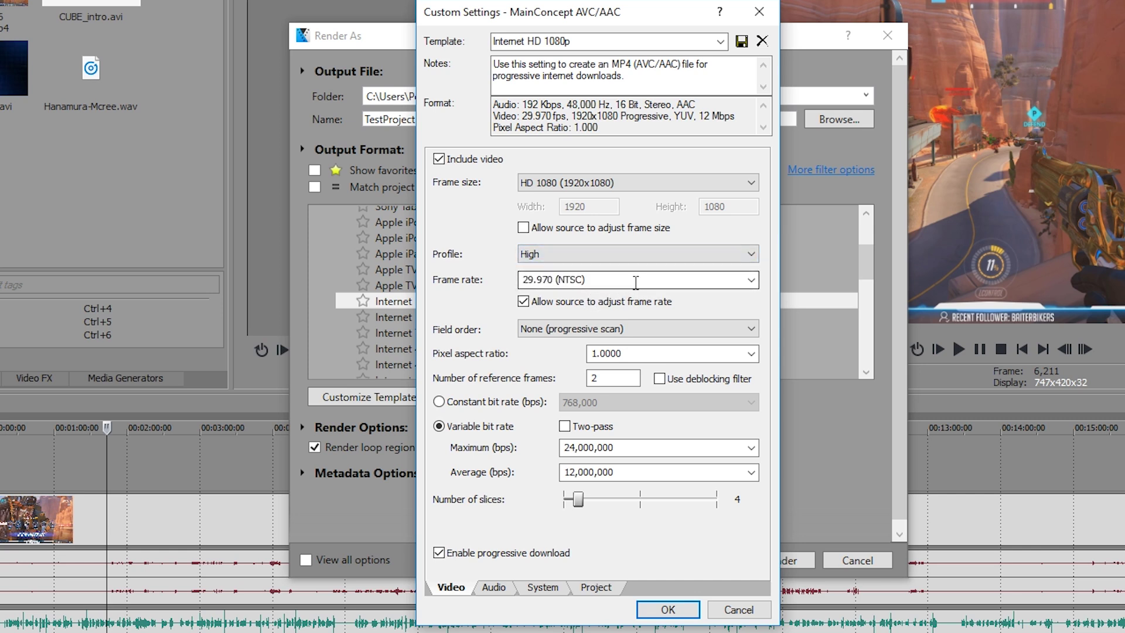
pyautogui.click(638, 280)
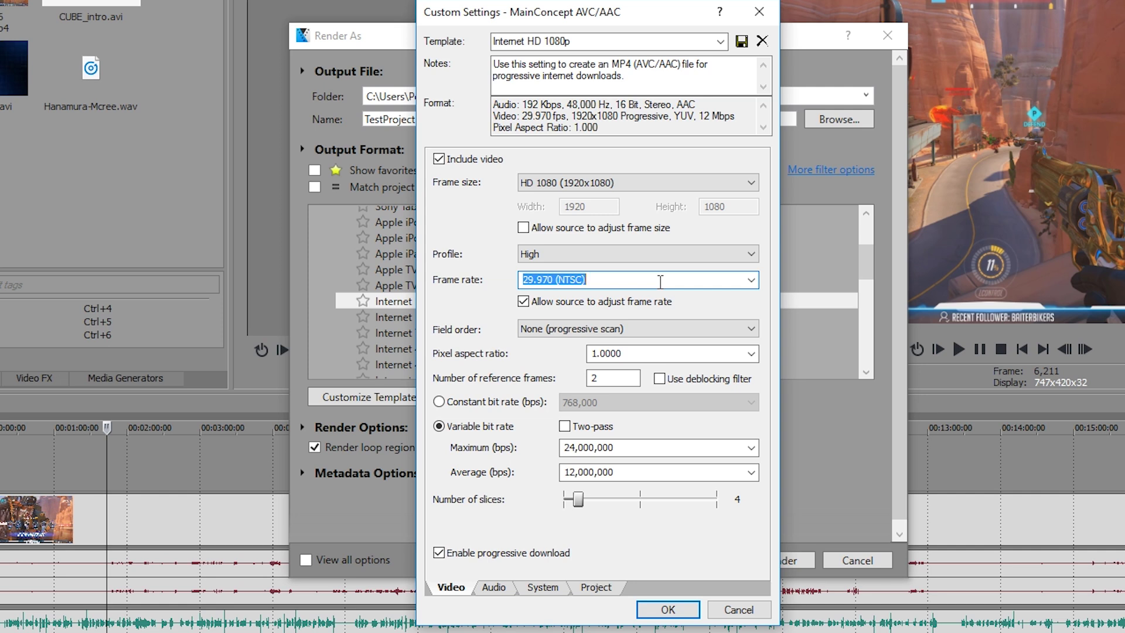
pyautogui.click(751, 280)
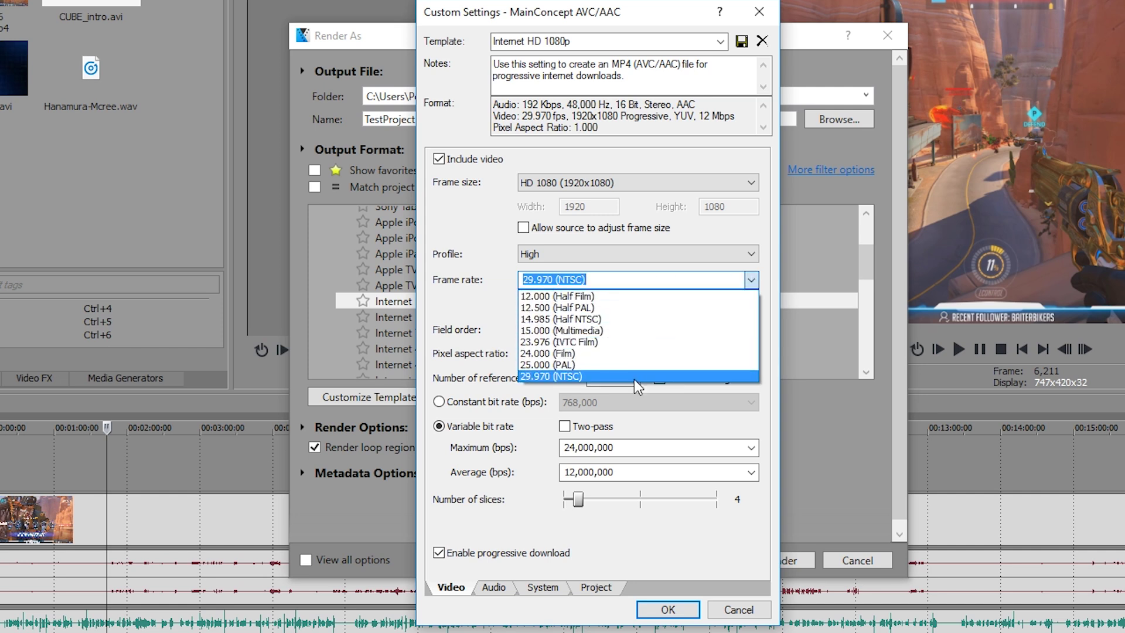
pyautogui.click(622, 279)
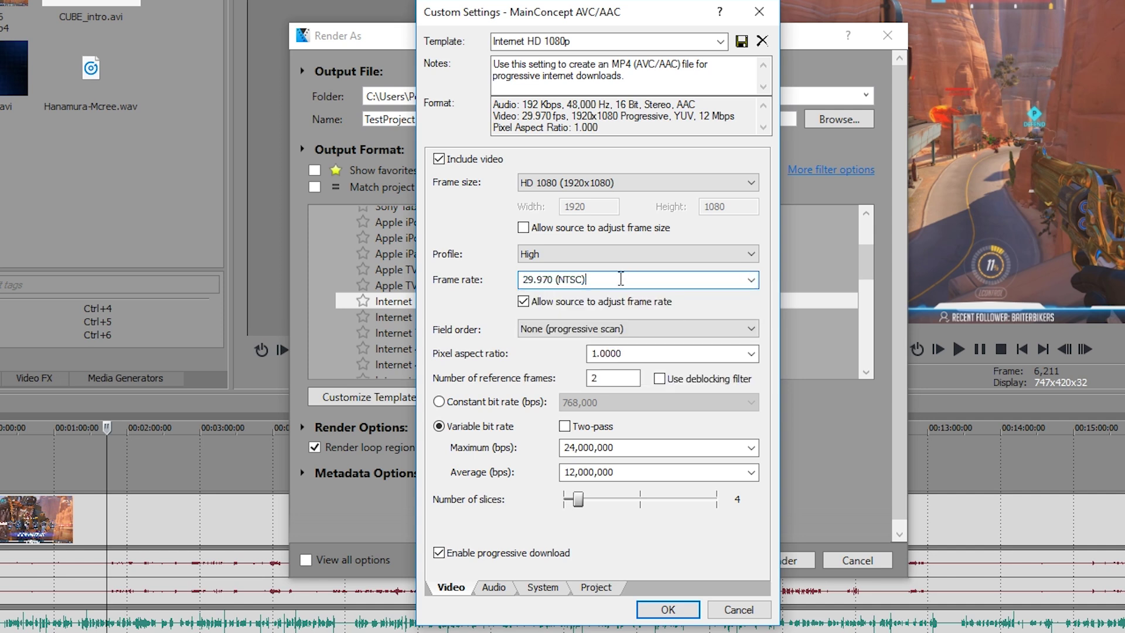
pyautogui.press('BackSpace')
pyautogui.write('60')
# Uncheck 'Allow source to adjust frame rate' and enable two-pass encoding
pyautogui.click(523, 302)
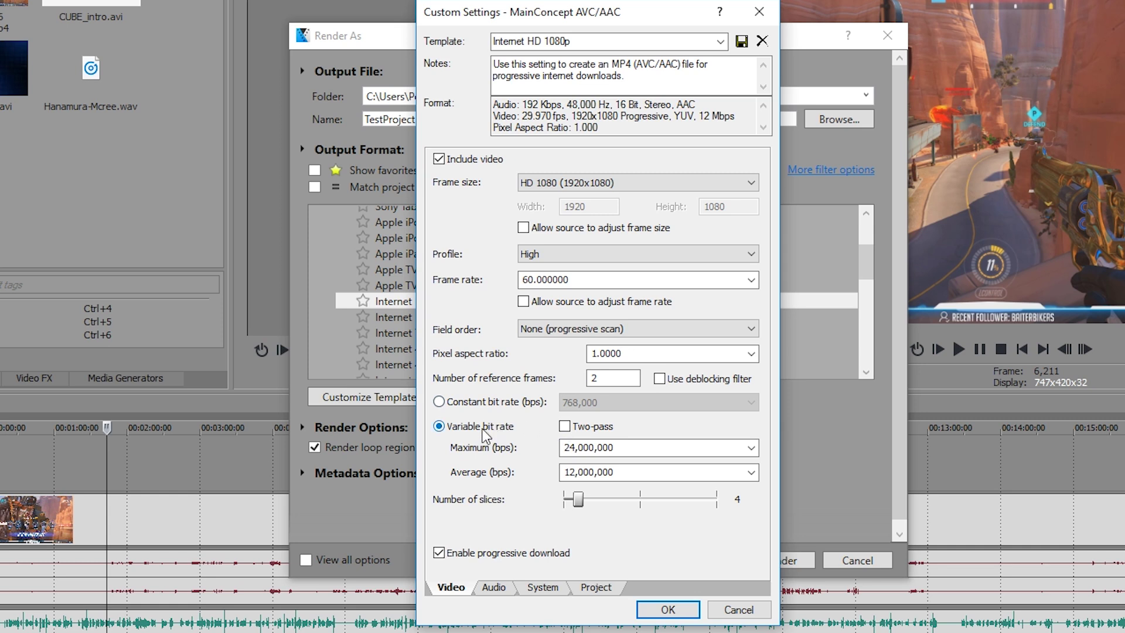
pyautogui.click(564, 427)
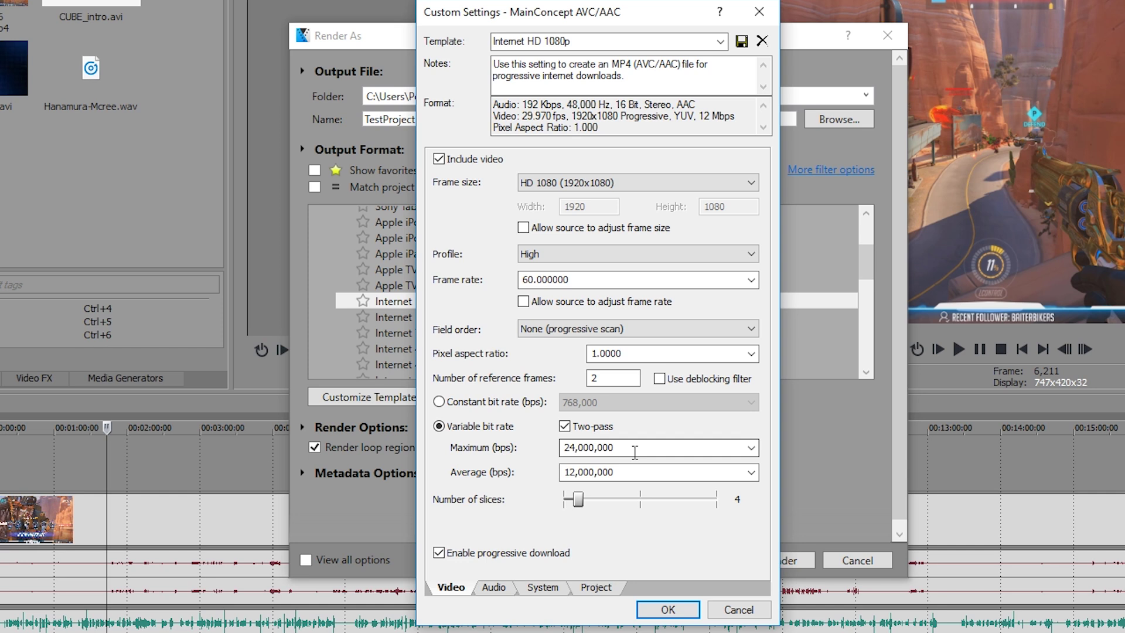
# Change the variable bit rate to 16,000,000 bps maximum and 14,000,000 bps average
pyautogui.click(624, 451)
pyautogui.click(573, 447)
pyautogui.moveTo(573, 447); pyautogui.dragTo(564, 448)
pyautogui.write('16')
pyautogui.click(571, 472)
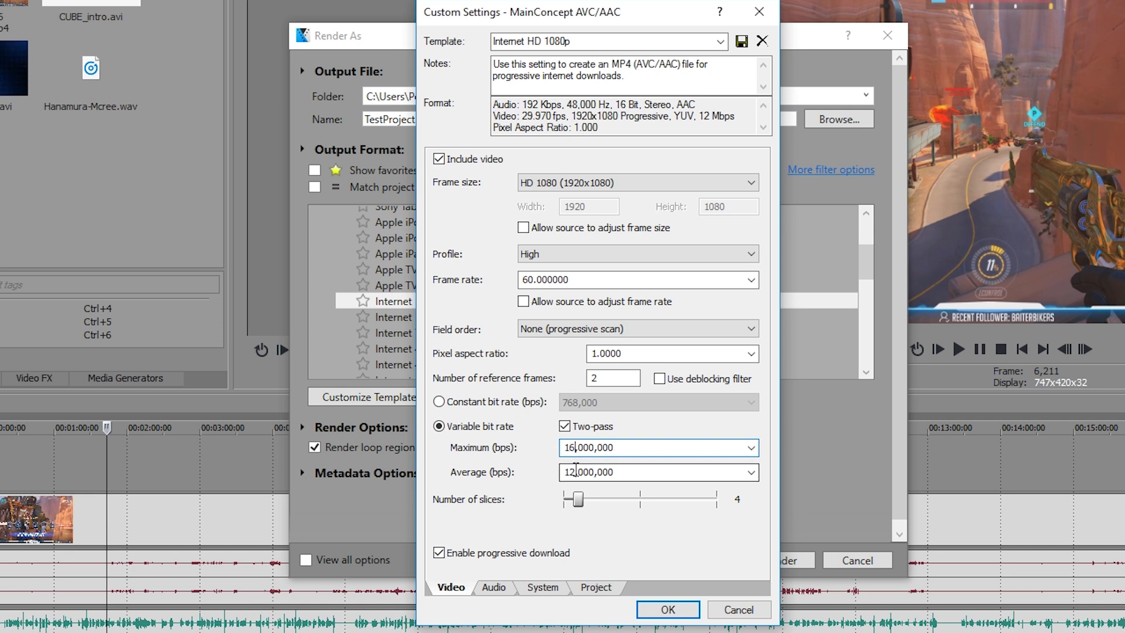
pyautogui.click(570, 473)
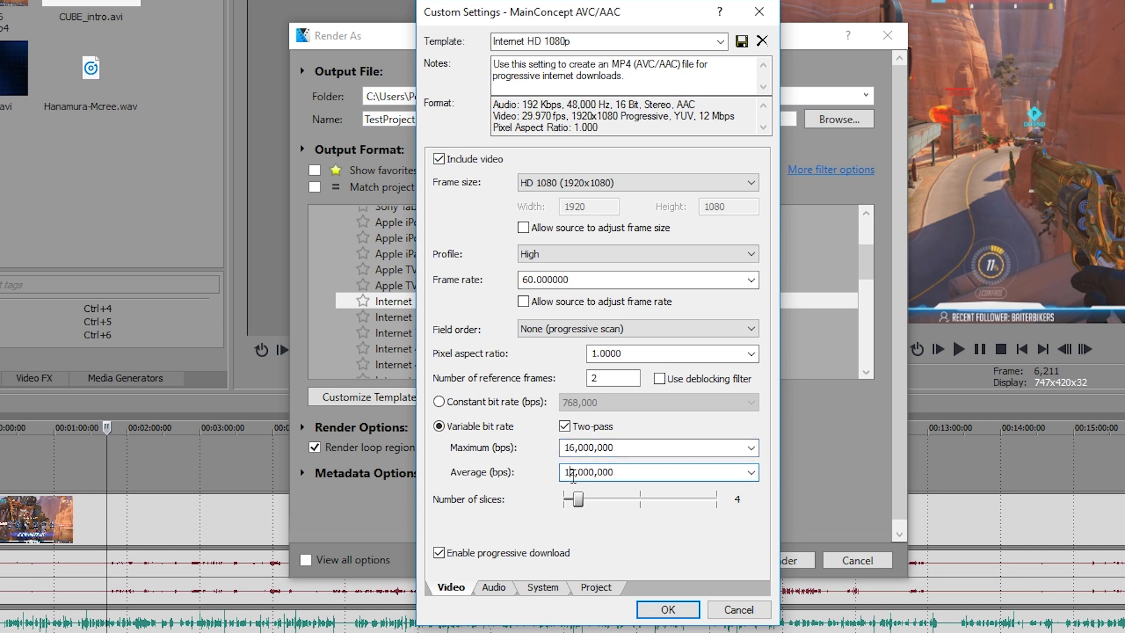
pyautogui.moveTo(571, 476); pyautogui.dragTo(575, 476)
pyautogui.write('4')
pyautogui.click(492, 588)
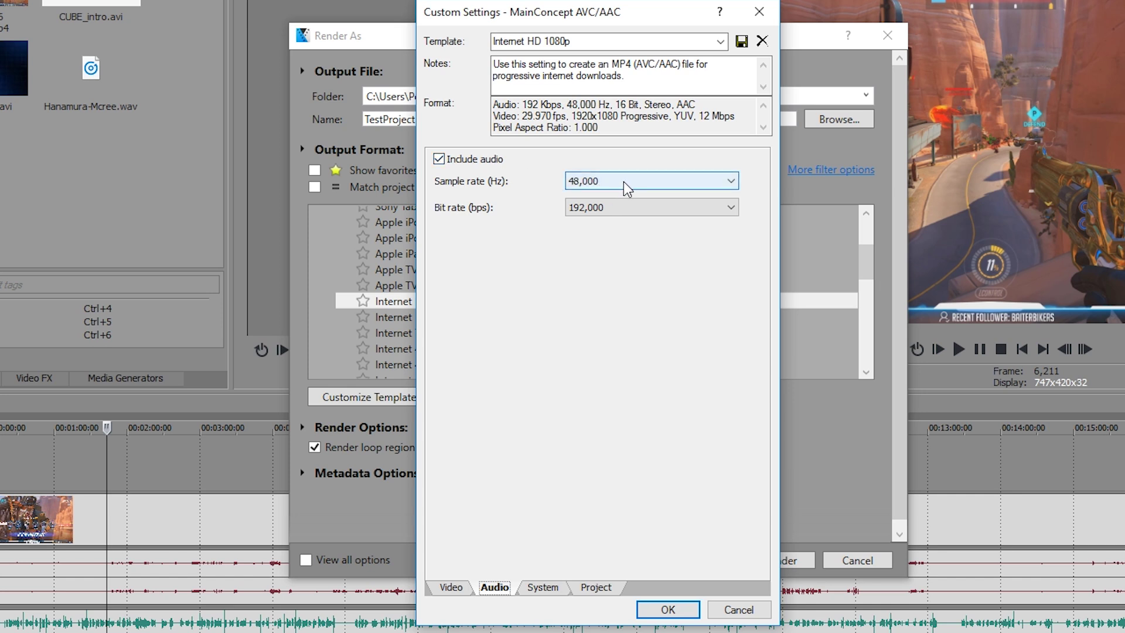
# Choose 320,000 bps as the audio bit rate
pyautogui.click(616, 215)
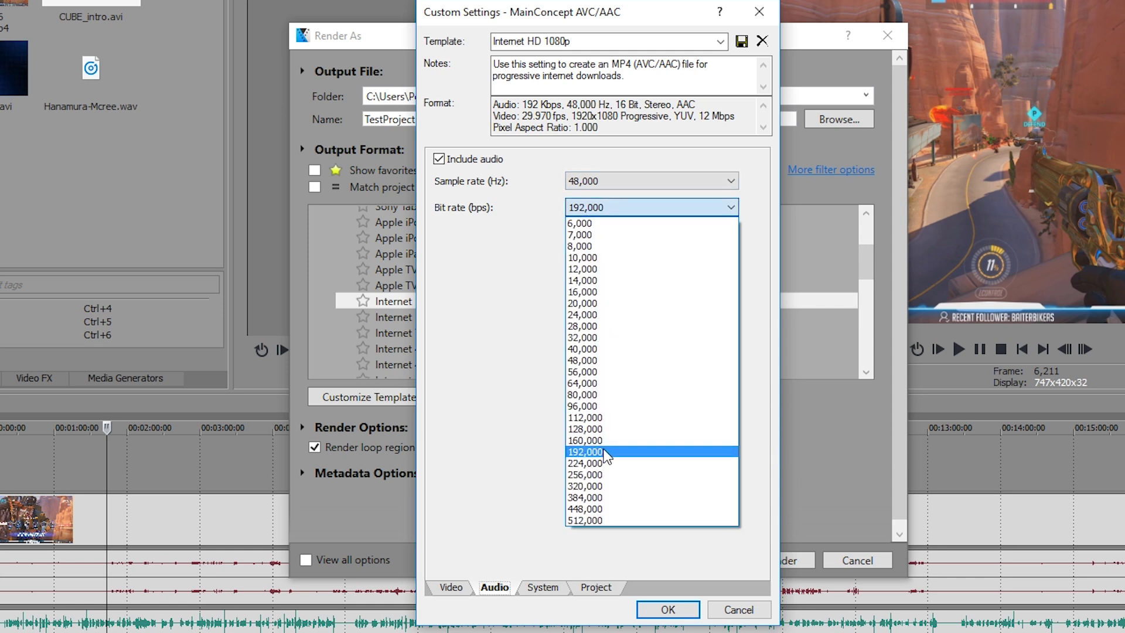
pyautogui.click(608, 486)
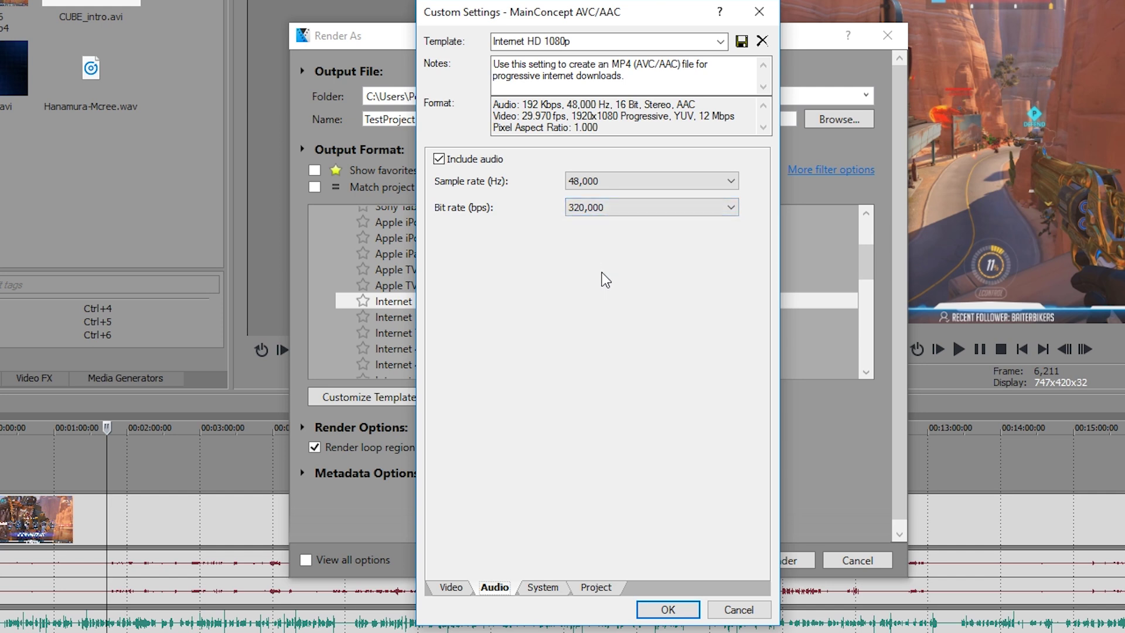
pyautogui.click(544, 587)
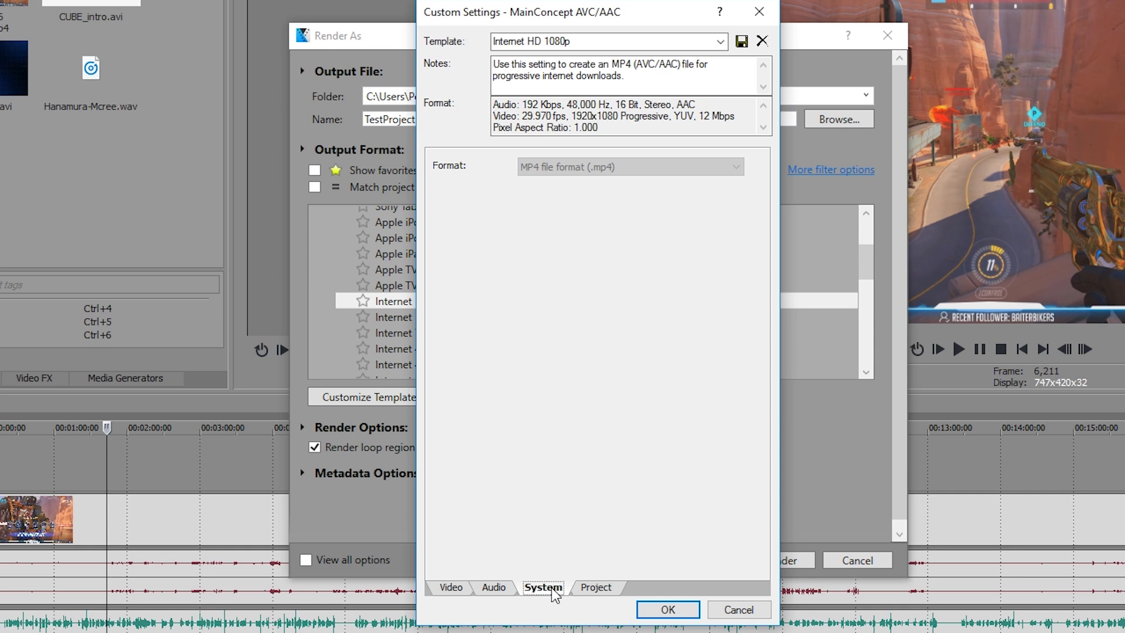
# Set the Project tab's video rendering quality to Best
pyautogui.click(595, 588)
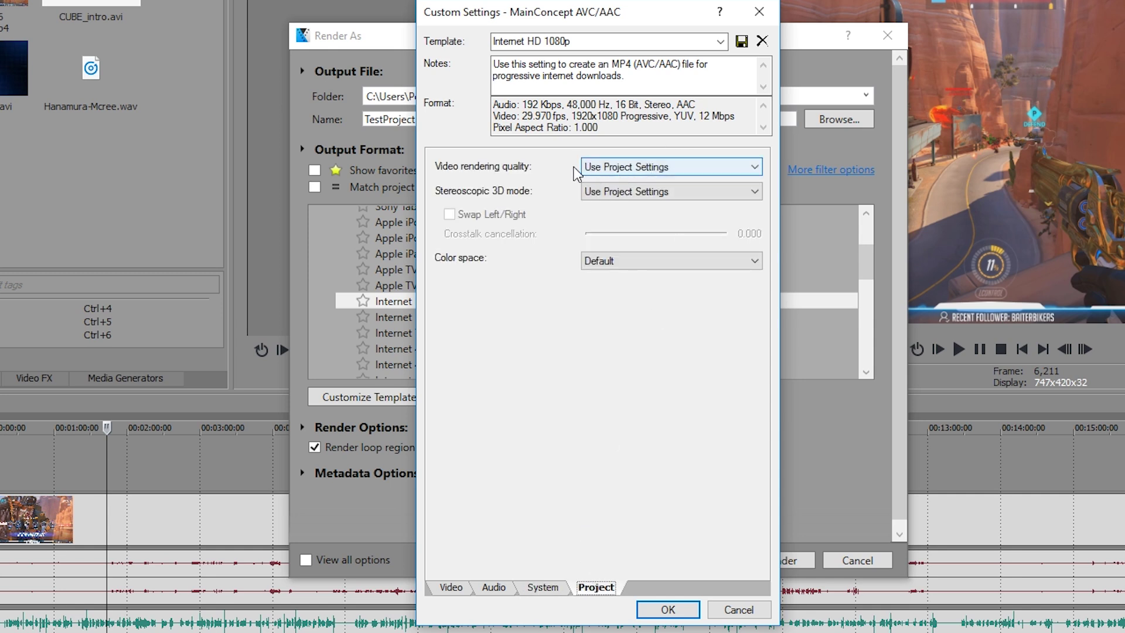
pyautogui.click(622, 168)
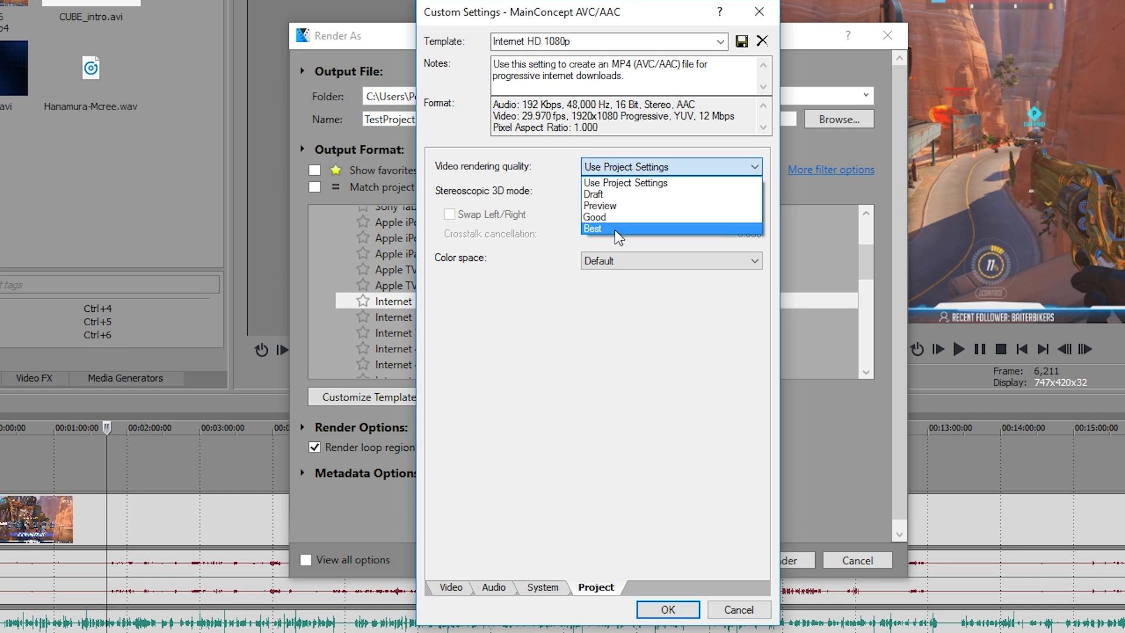
pyautogui.click(614, 229)
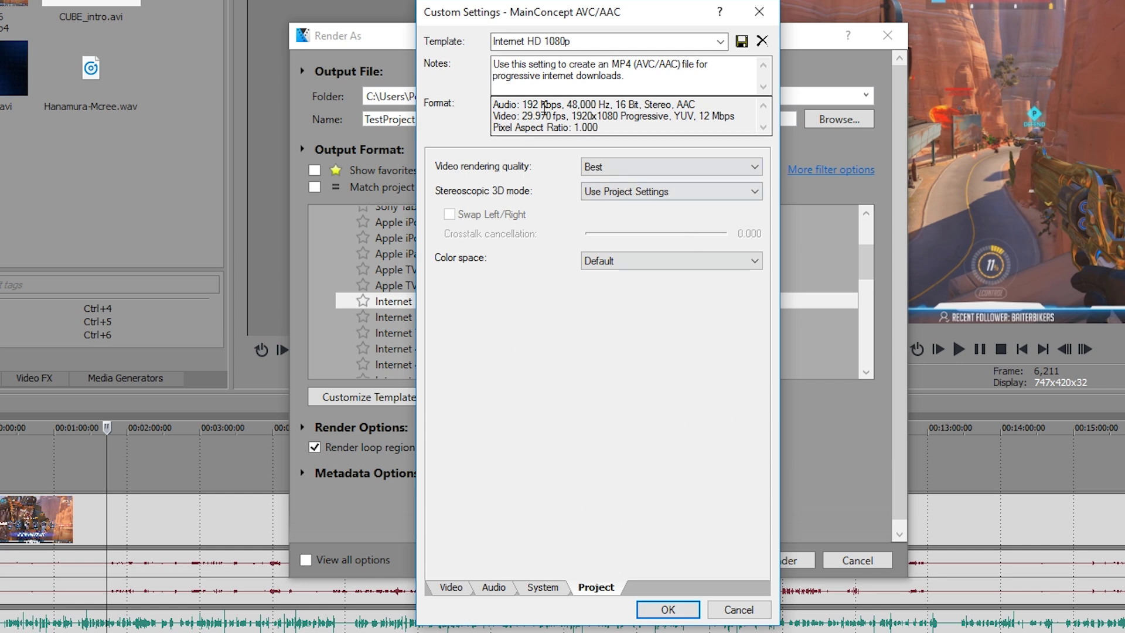
# Name the template 'YouTube Best Quality 1080p 60fps' and save it
pyautogui.click(578, 42)
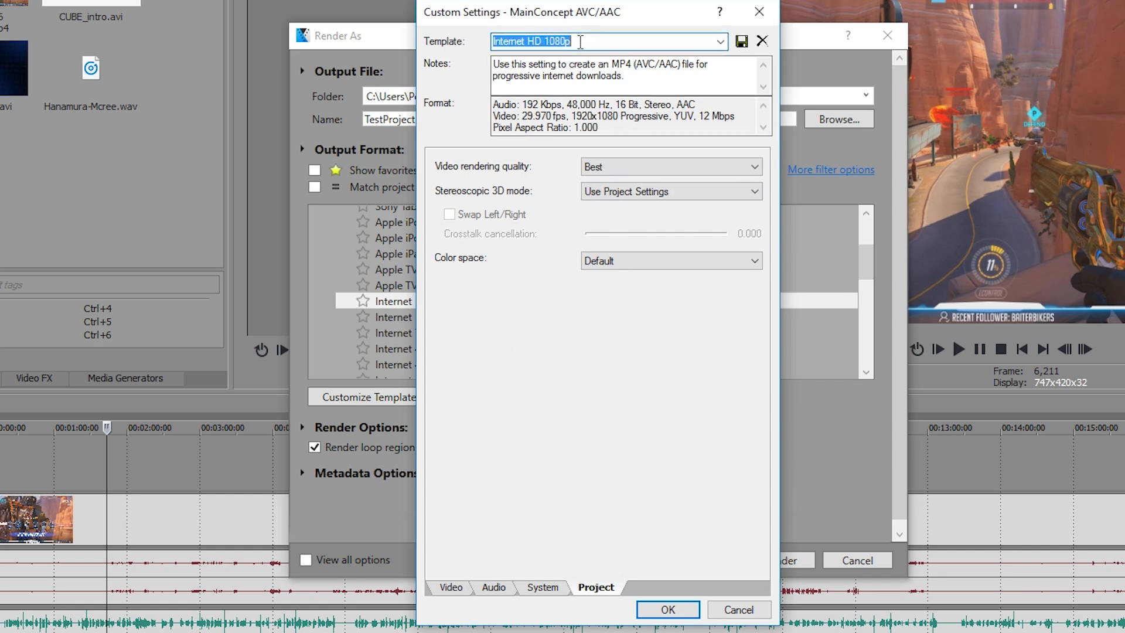
pyautogui.write('YouTube')
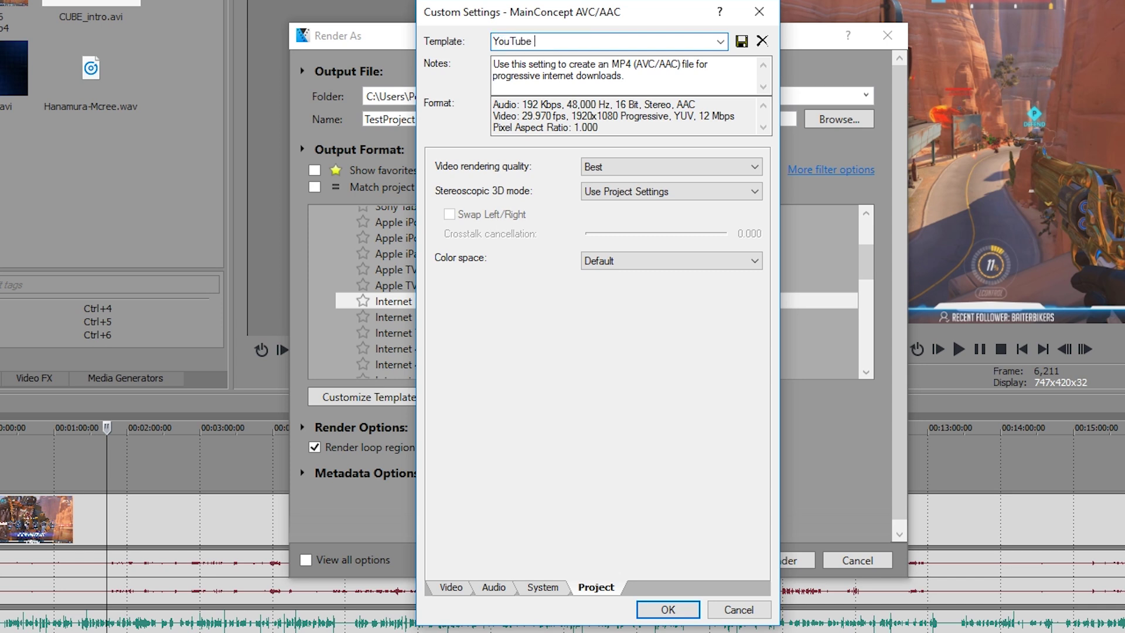
pyautogui.write(' Best Quality 1080p 60fps')
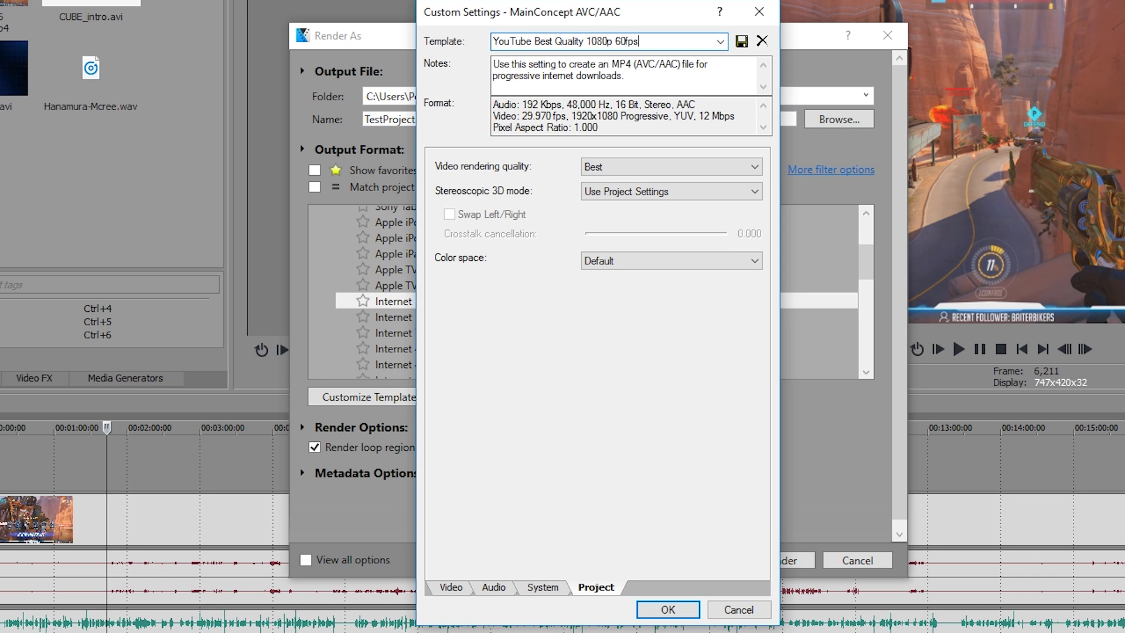
pyautogui.click(741, 40)
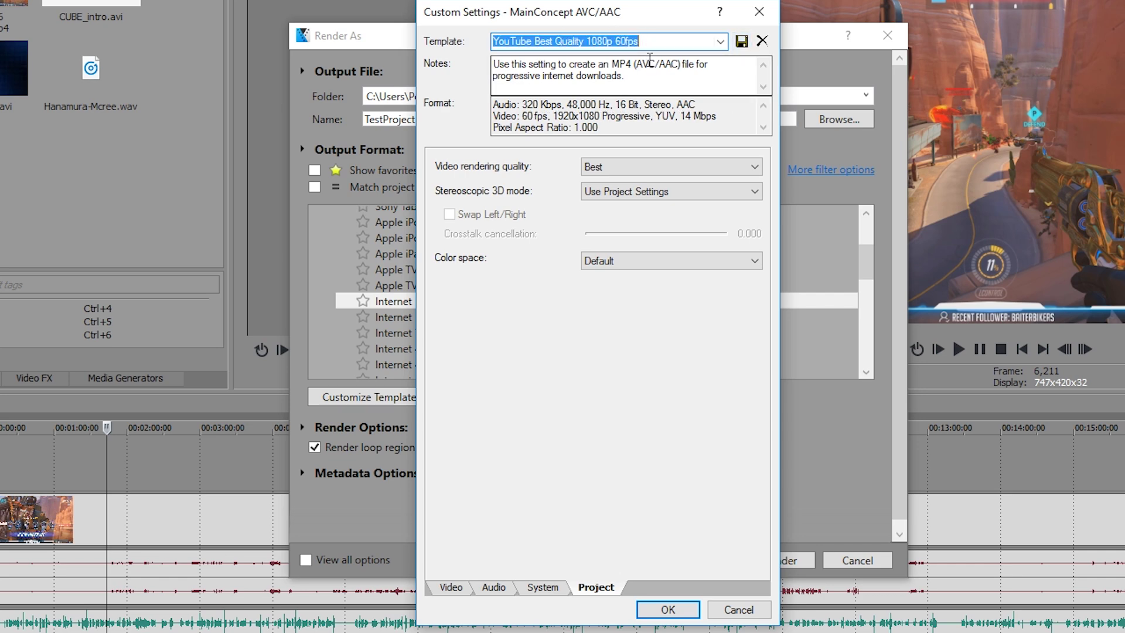
# Star the YouTube Best Quality 1080p 60fps template and try the favourites-only filter
pyautogui.click(667, 609)
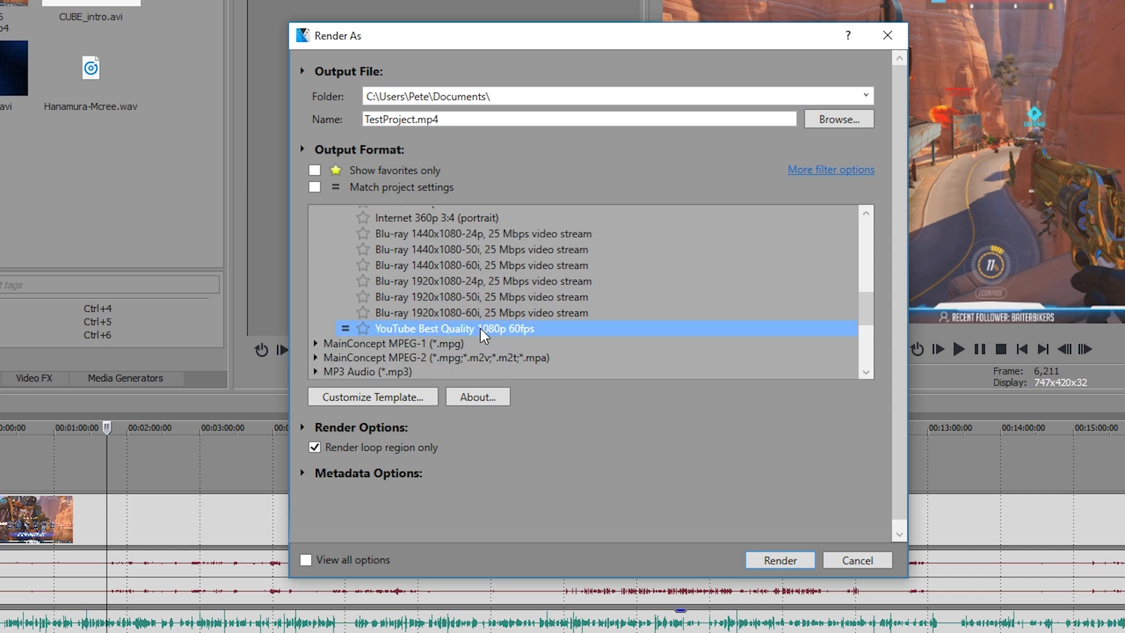
pyautogui.click(364, 329)
pyautogui.click(315, 170)
pyautogui.click(315, 171)
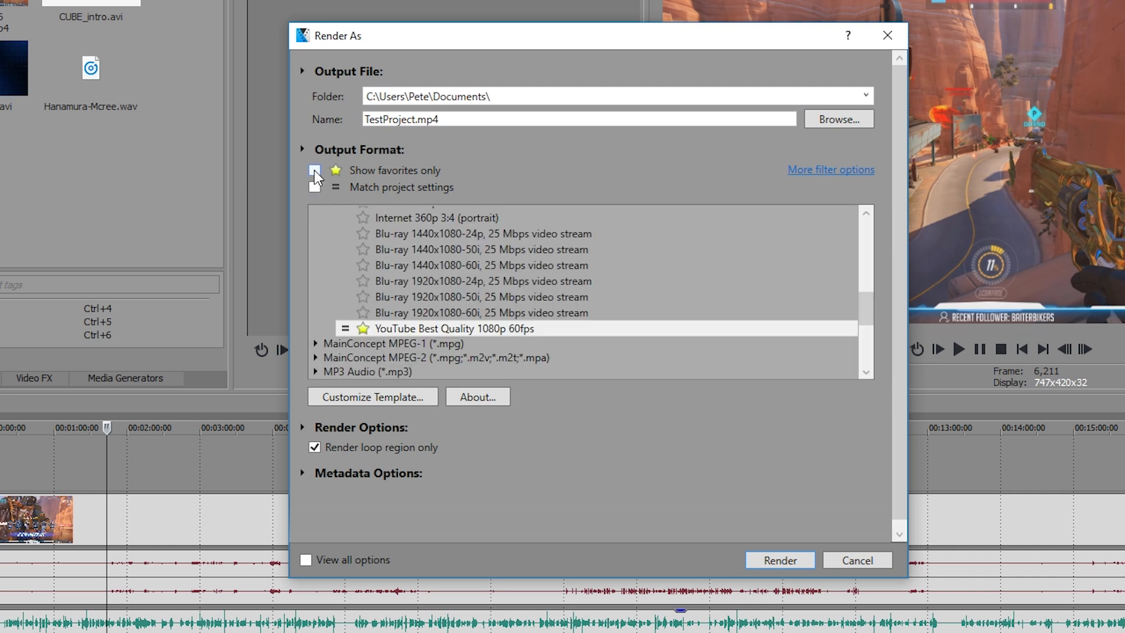
pyautogui.click(314, 171)
pyautogui.click(313, 170)
# Confirm TestProject as the output file in Documents
pyautogui.click(838, 119)
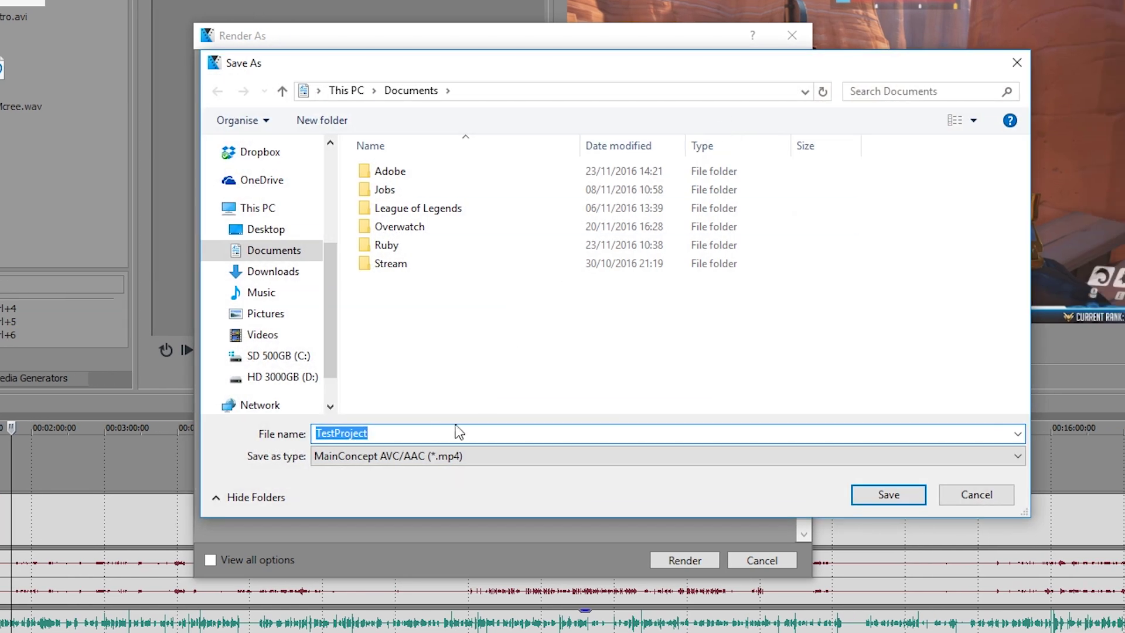
pyautogui.click(404, 429)
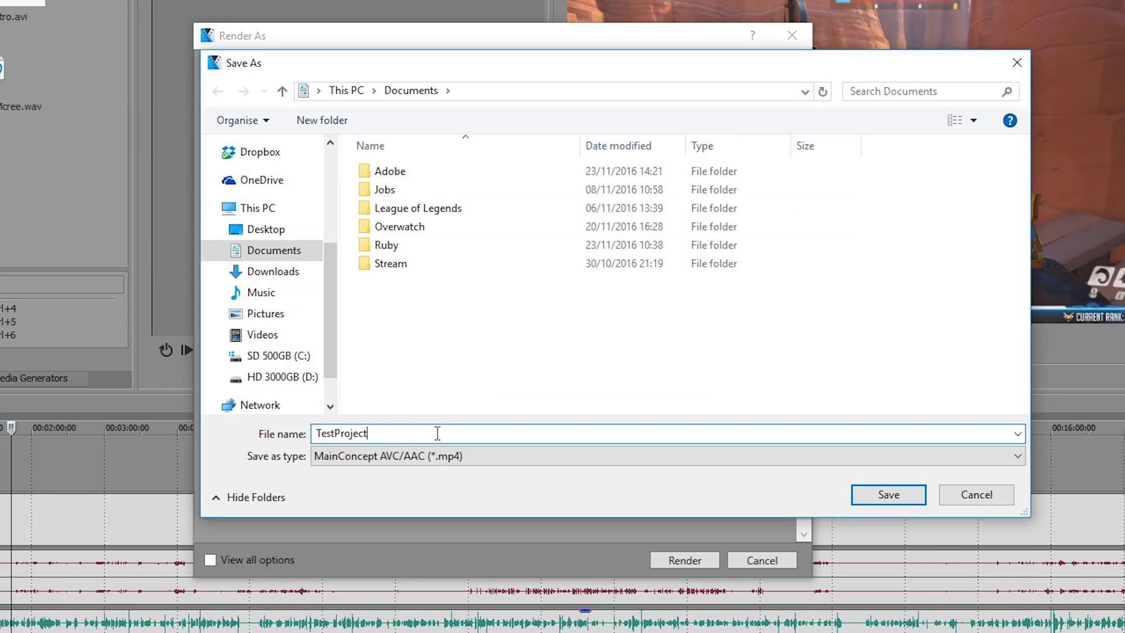
pyautogui.click(333, 433)
pyautogui.click(880, 495)
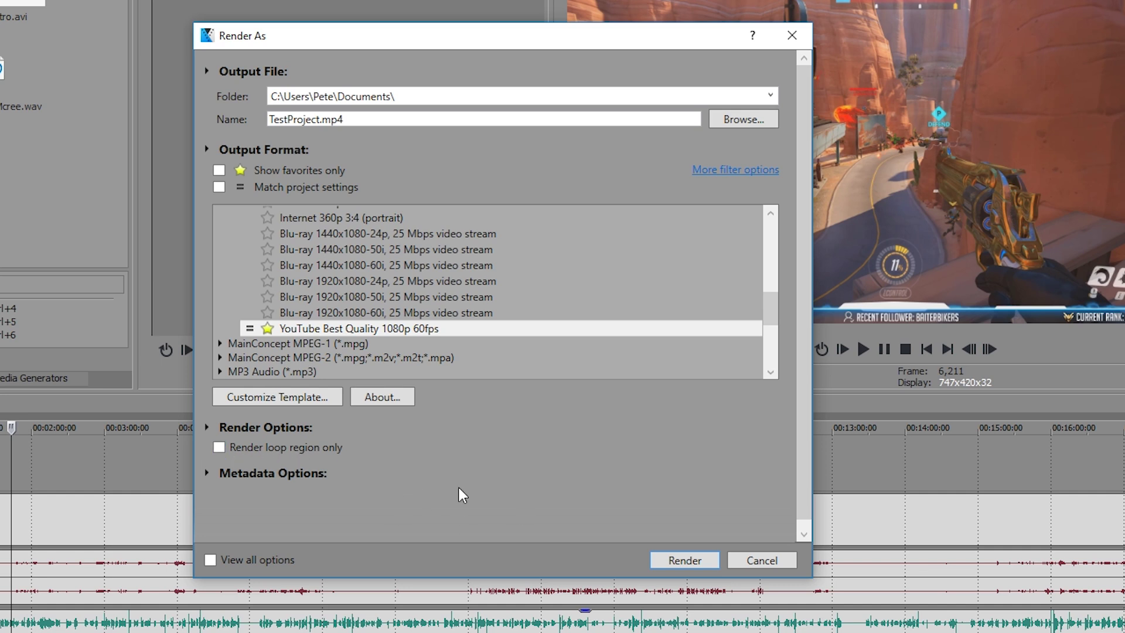
# Render TestProject.mp4 with the new YouTube template
pyautogui.click(681, 561)
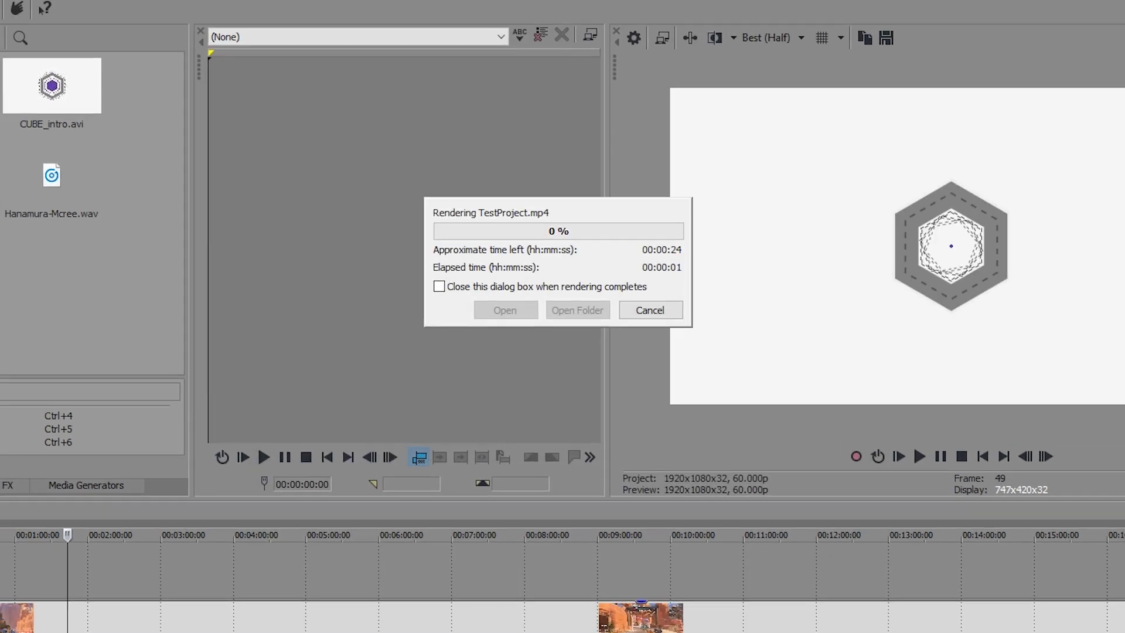